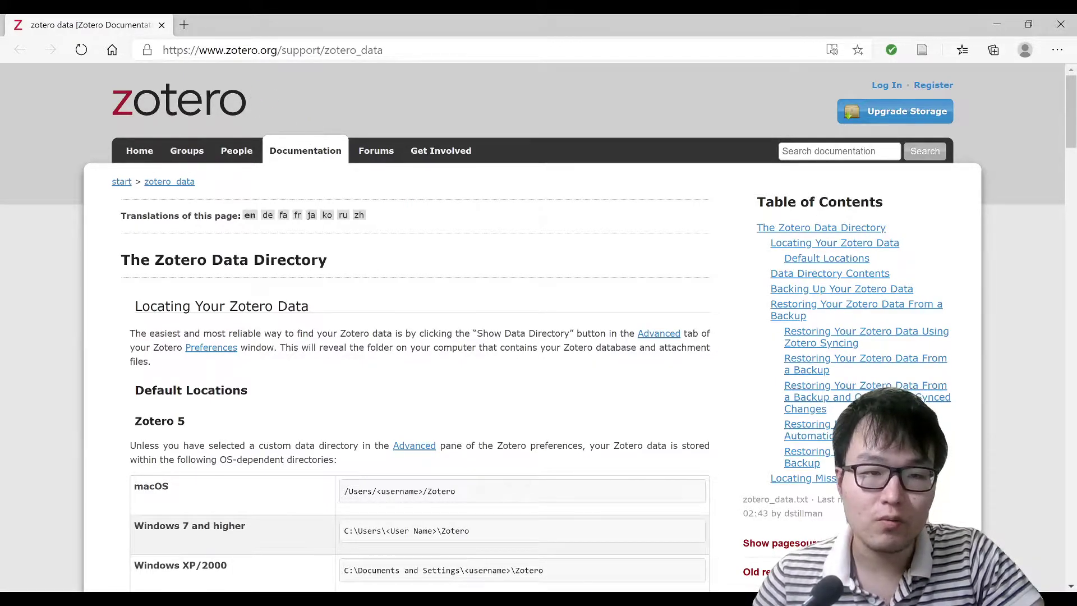
Bring the Zotero window with its empty library in front of the Edge documentation page
click(466, 539)
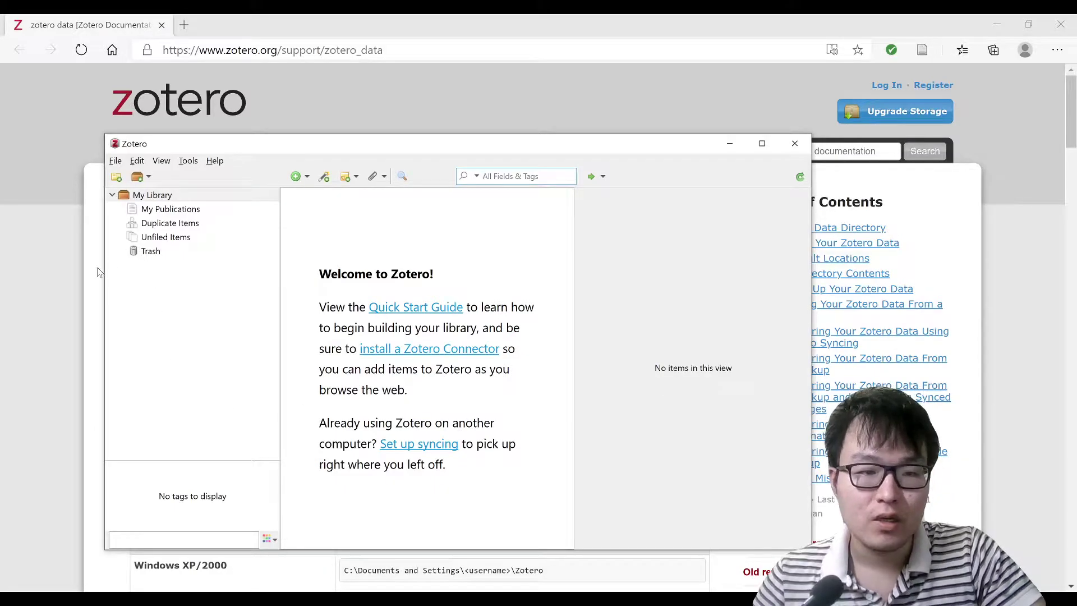
click(90, 281)
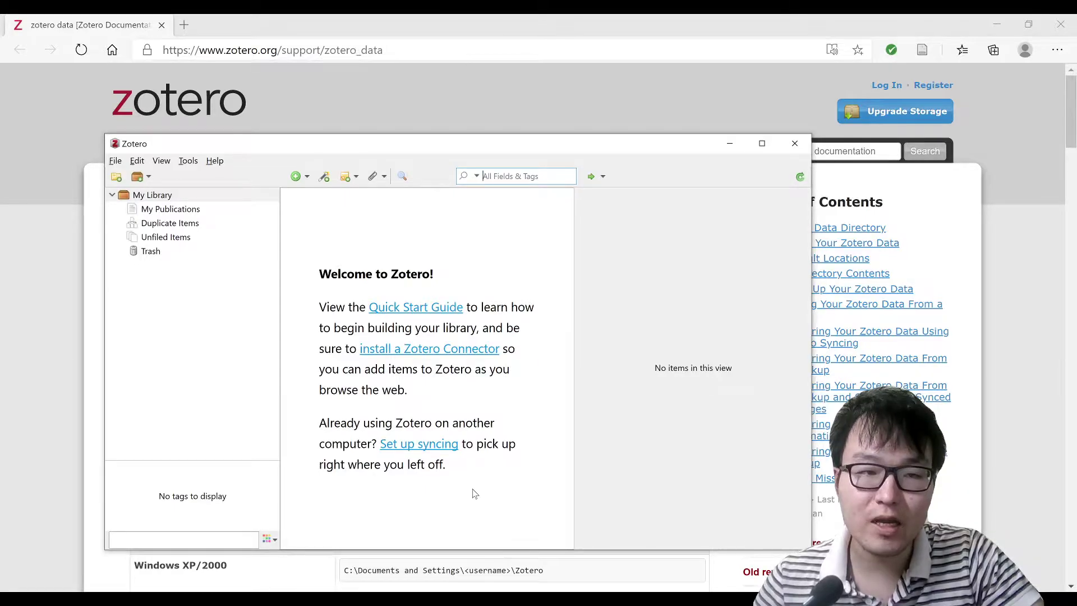
Return to the Edge guide and scroll down to the Backing Up Your Zotero Data section
key(alt+Tab)
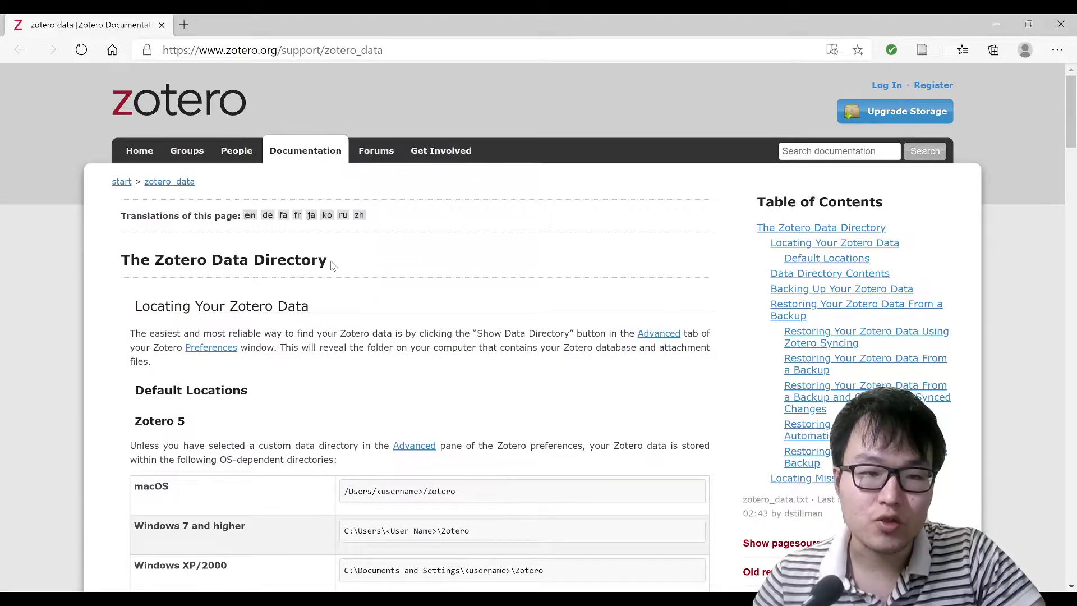
scroll(364, 269, down, 20)
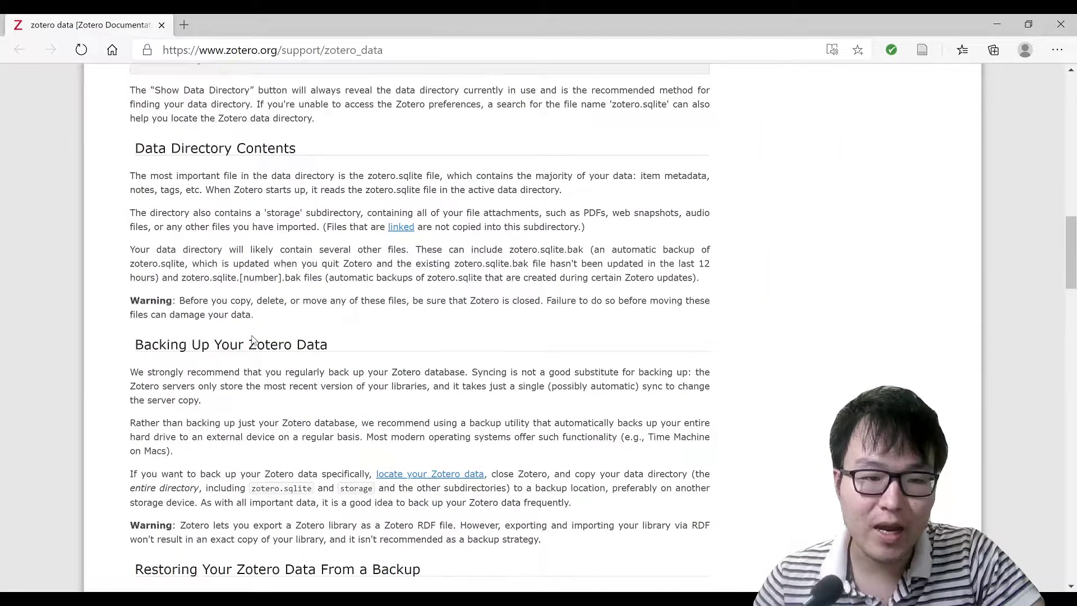
scroll(369, 346, down, 2)
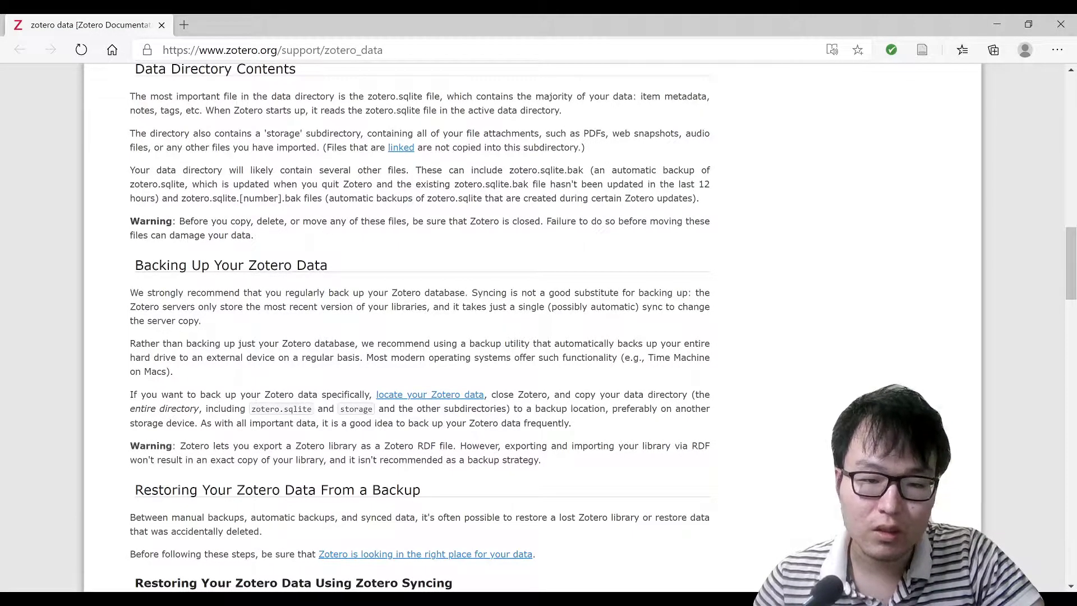
click(396, 598)
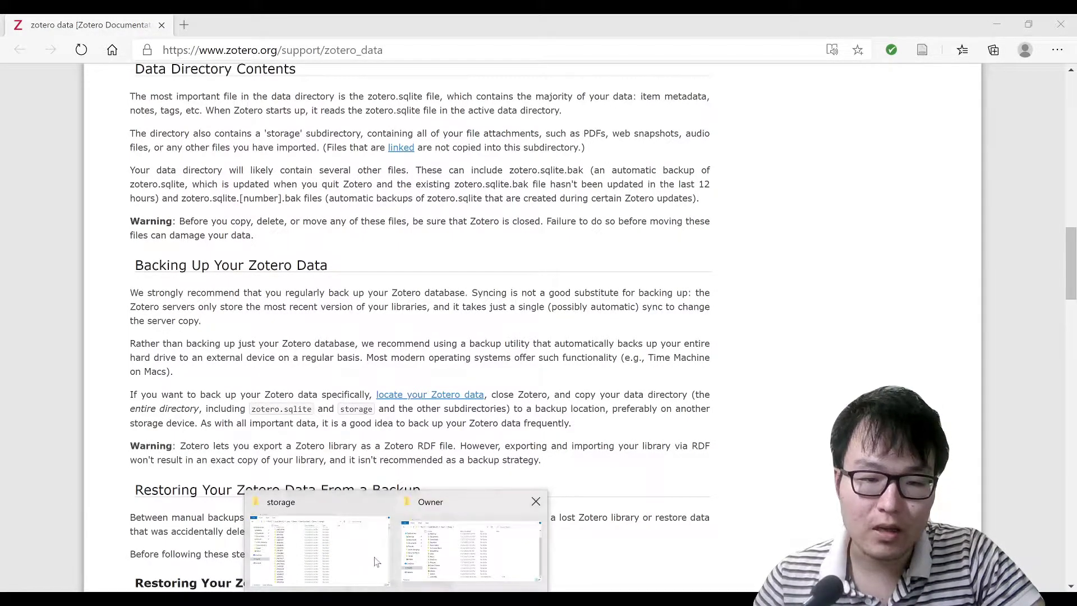
click(357, 551)
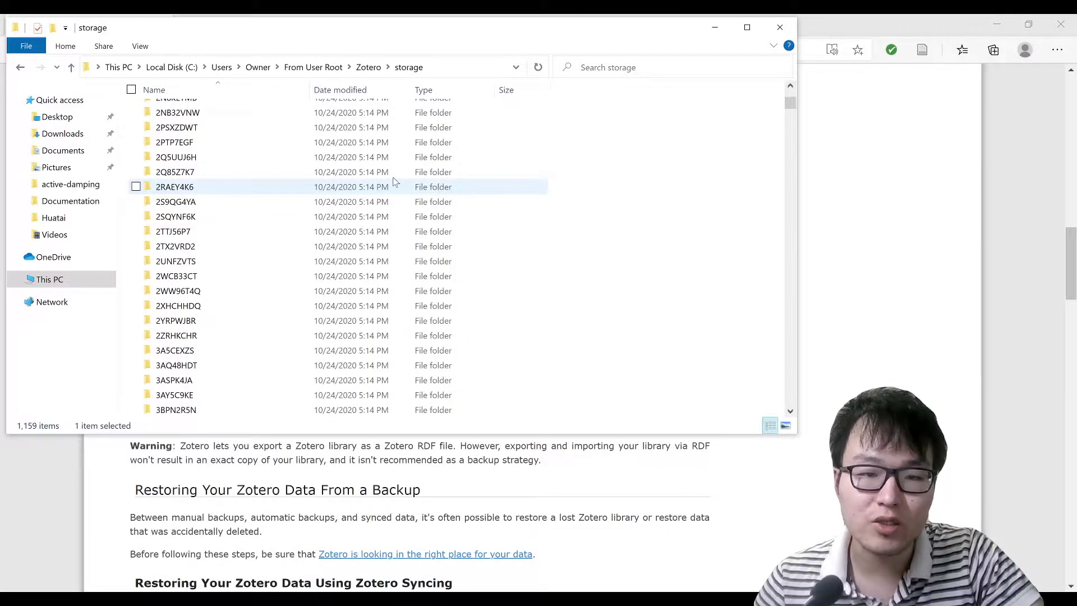
scroll(334, 173, up, 1)
scroll(336, 174, up, 3)
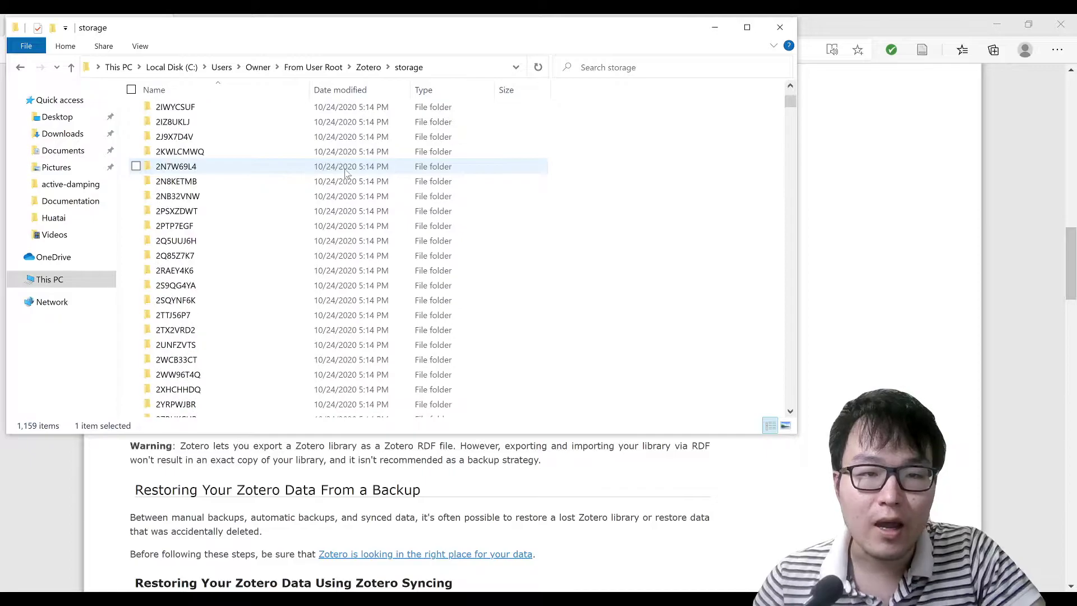
click(370, 67)
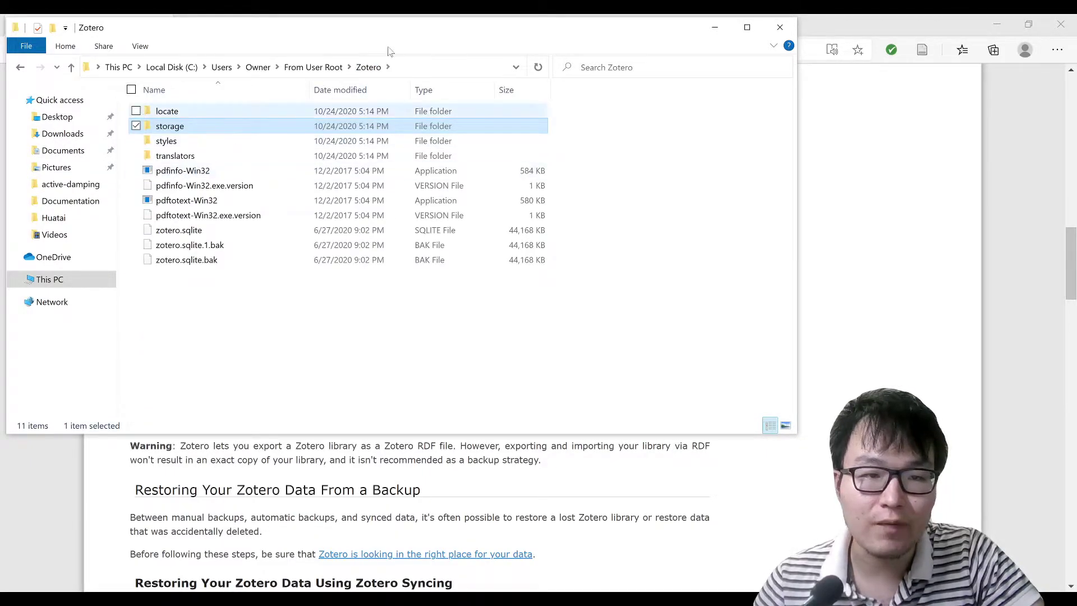
click(325, 67)
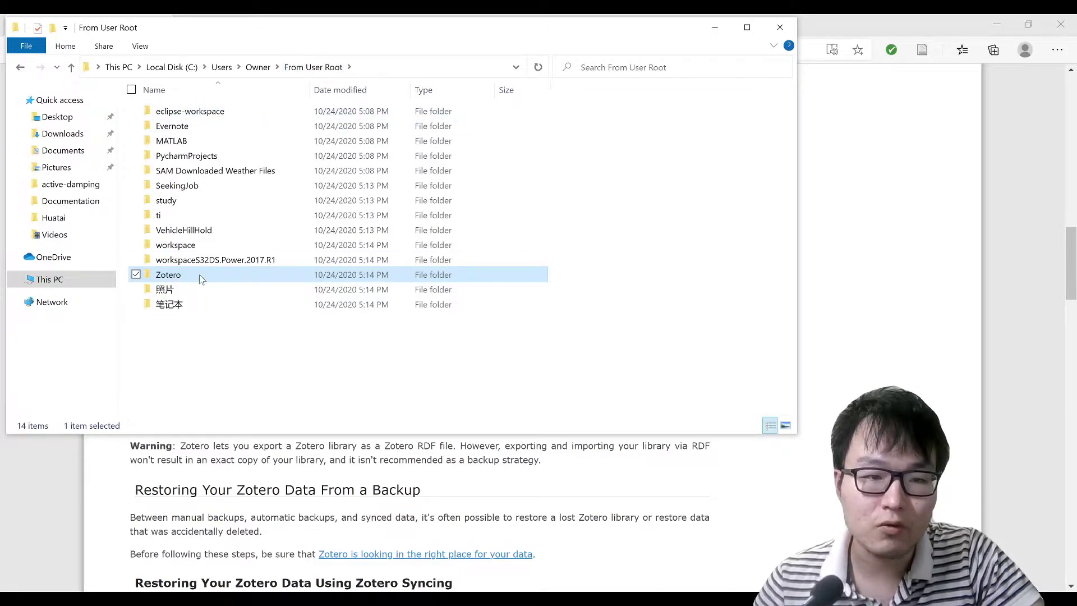
double_click(202, 279)
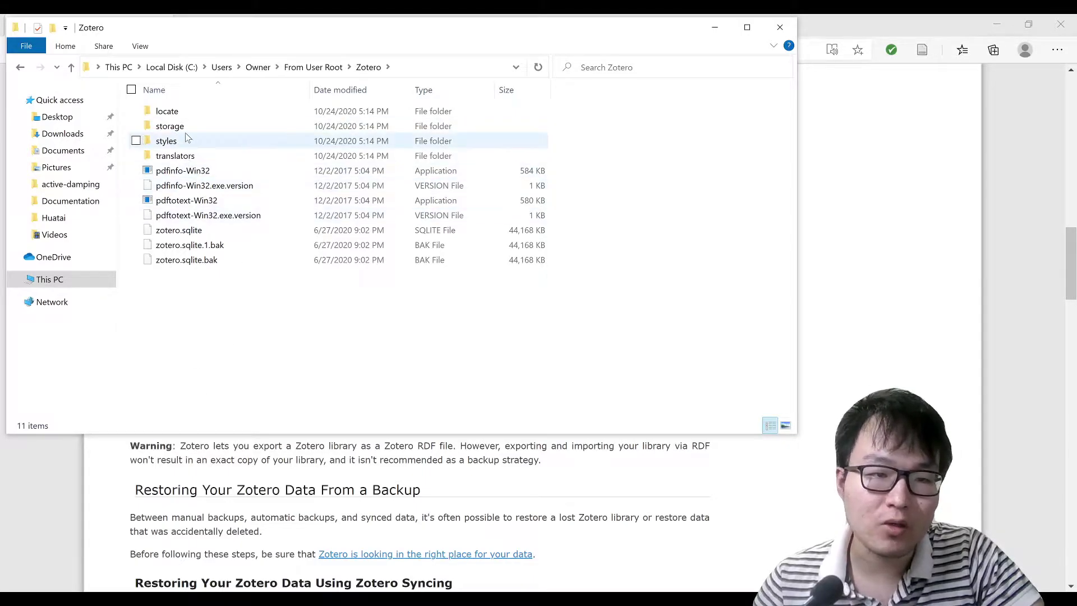
click(183, 128)
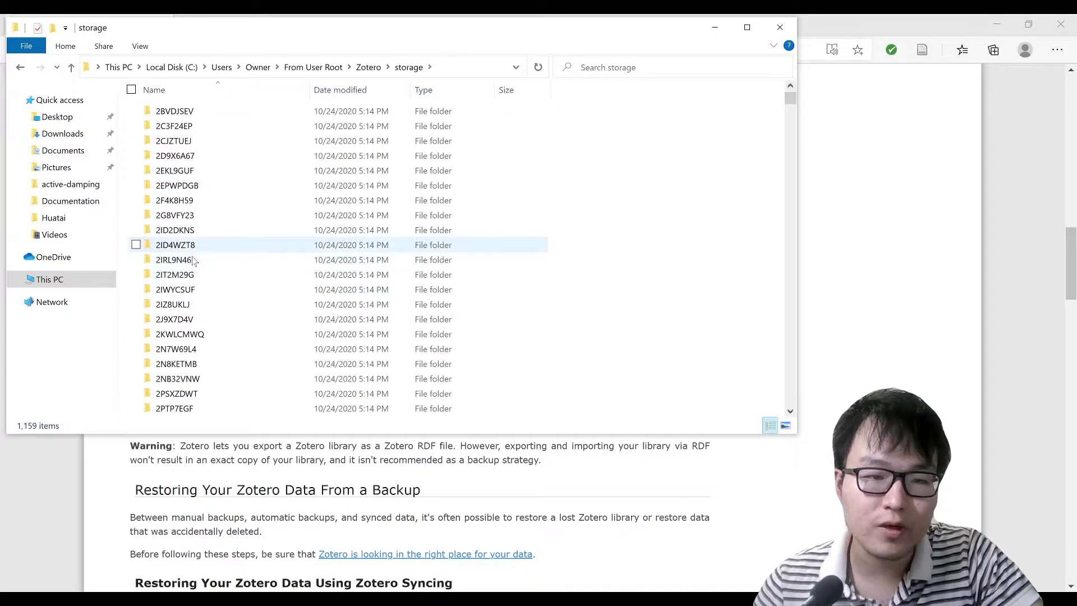
scroll(221, 332, down, 5)
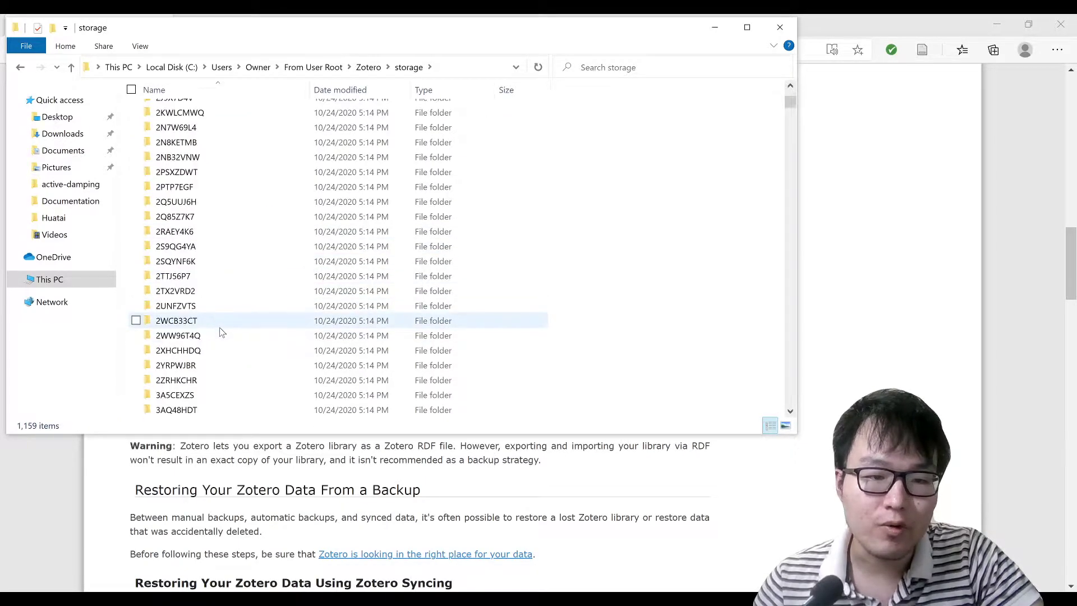
scroll(221, 332, down, 4)
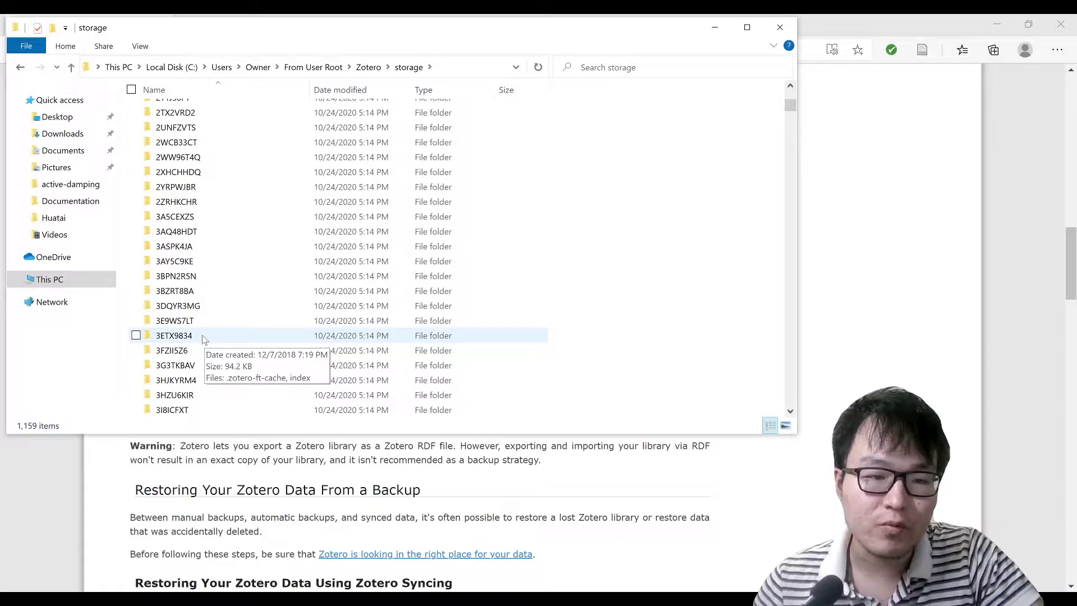
double_click(204, 336)
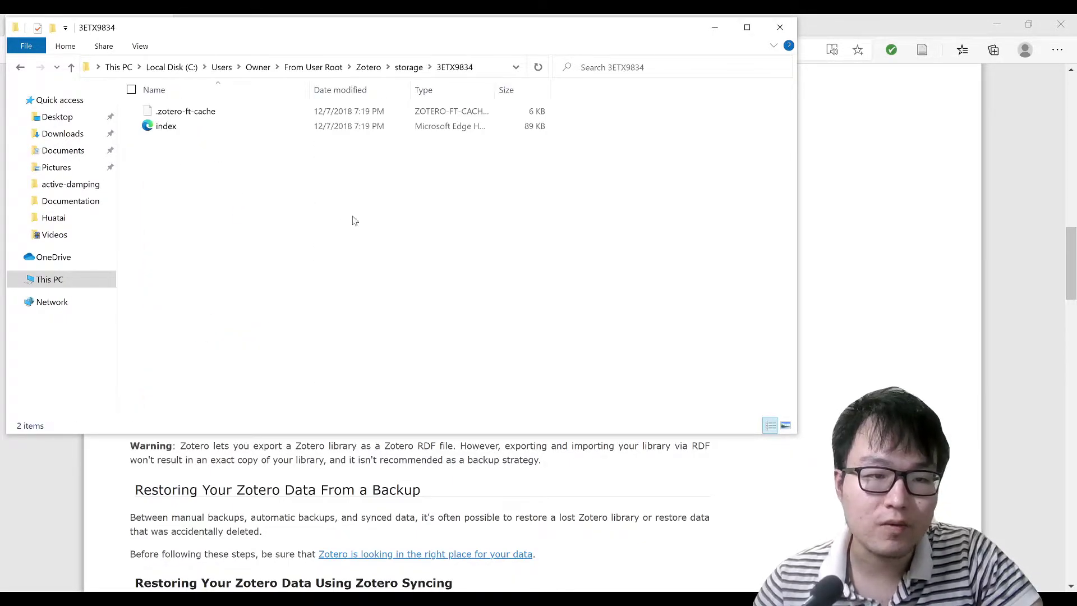
drag(349, 211, 289, 187)
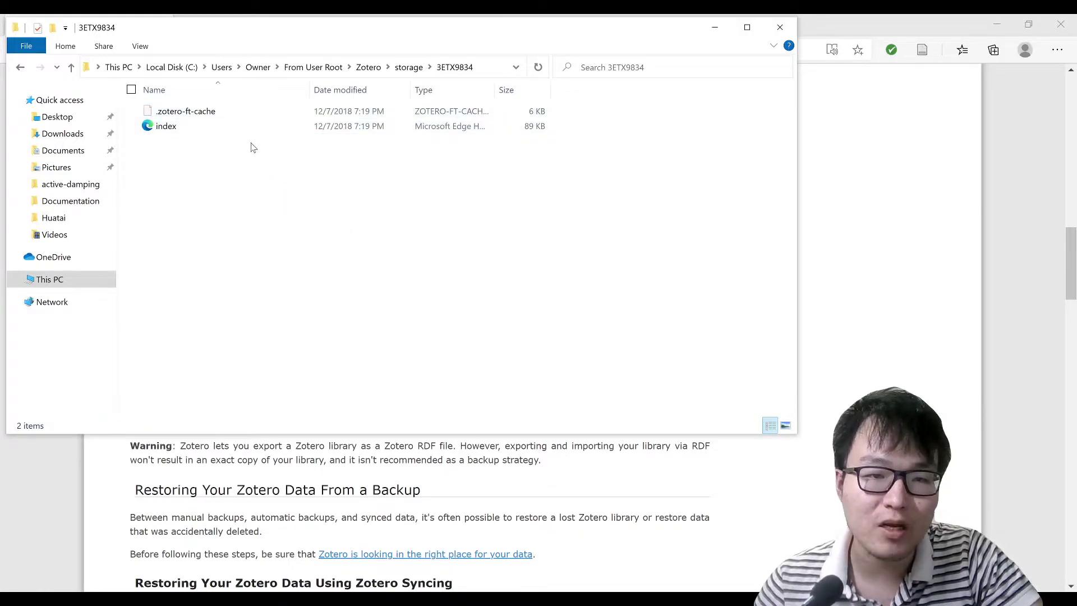
click(411, 67)
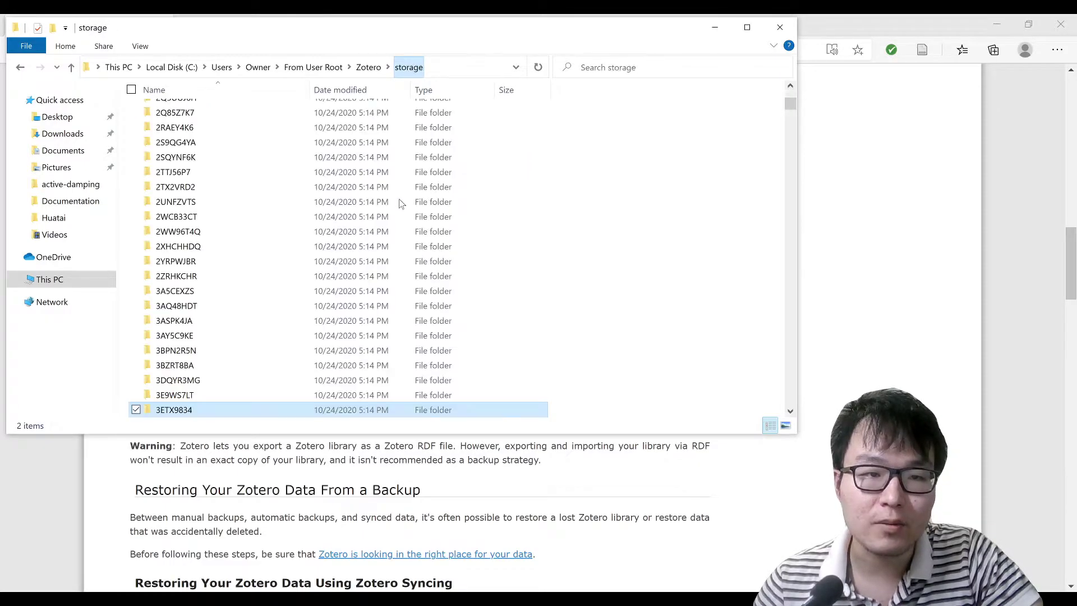
mouse_move(396, 598)
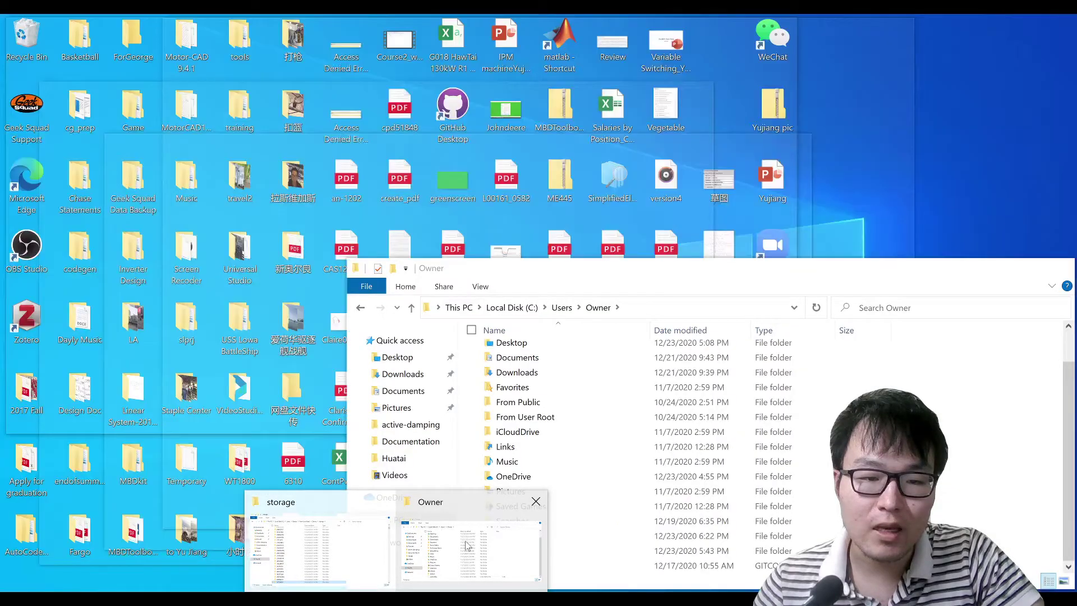
Bring the Owner folder window forward and move it beside the backup storage window
click(450, 562)
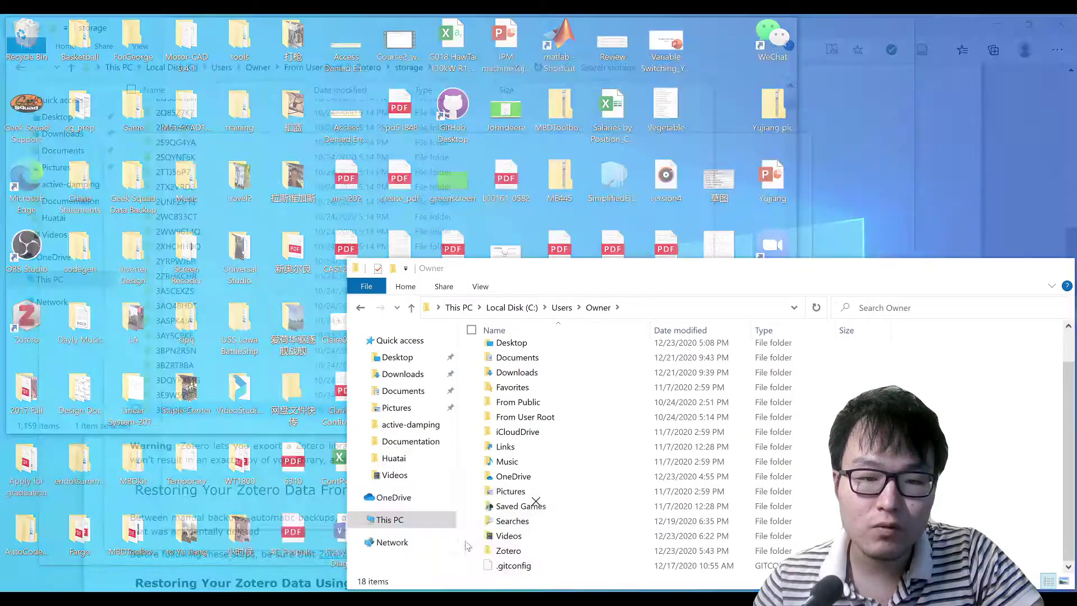
drag(673, 269, 547, 161)
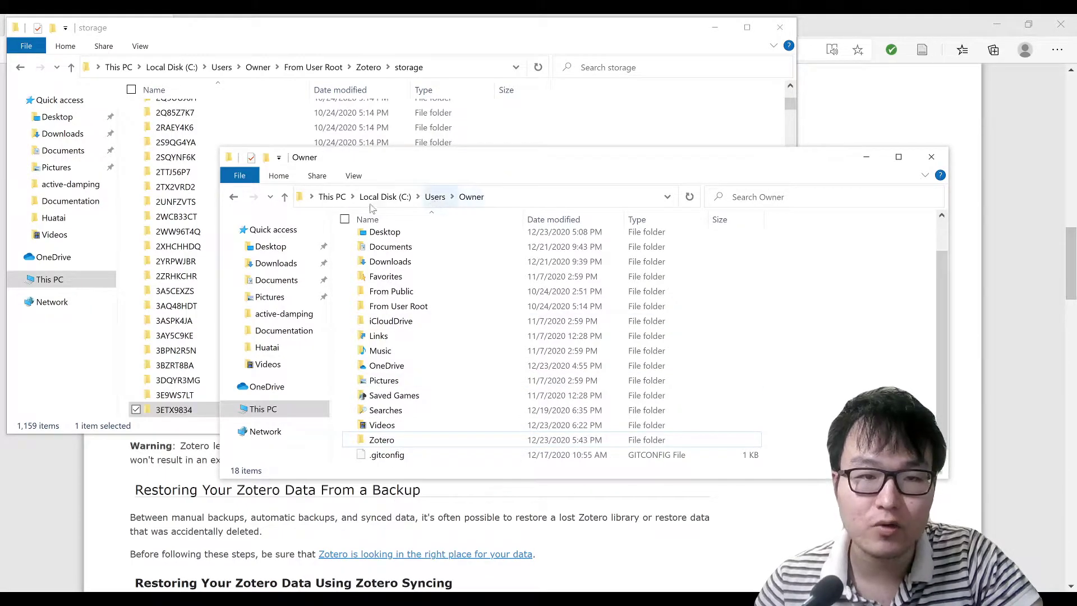
From Zotero Preferences > Advanced > Files and Folders, show the data directory C:\Users\Owner\Zotero
mouse_move(476, 599)
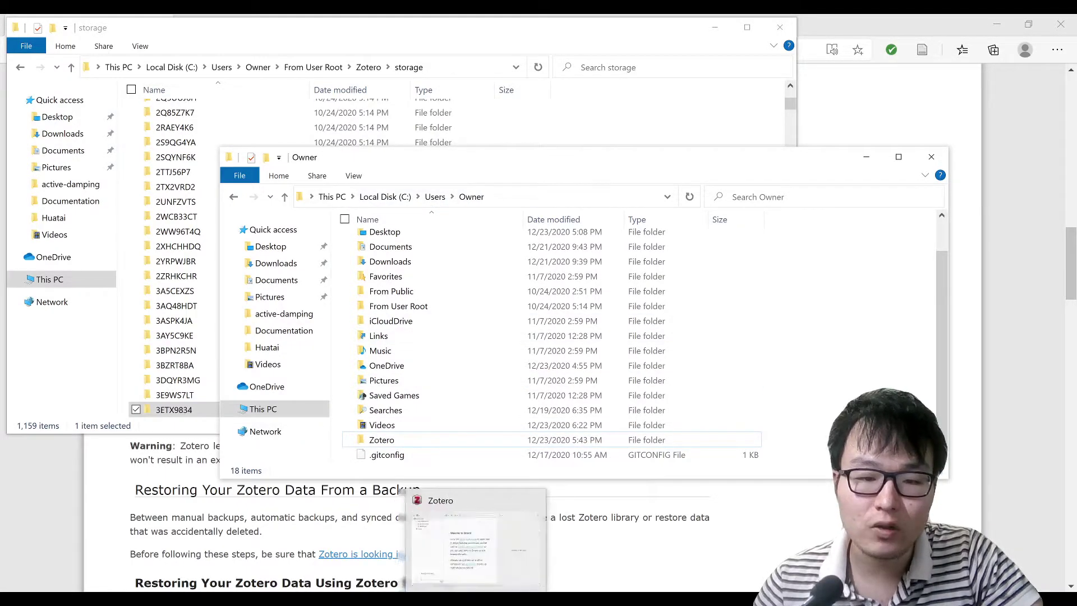
click(476, 539)
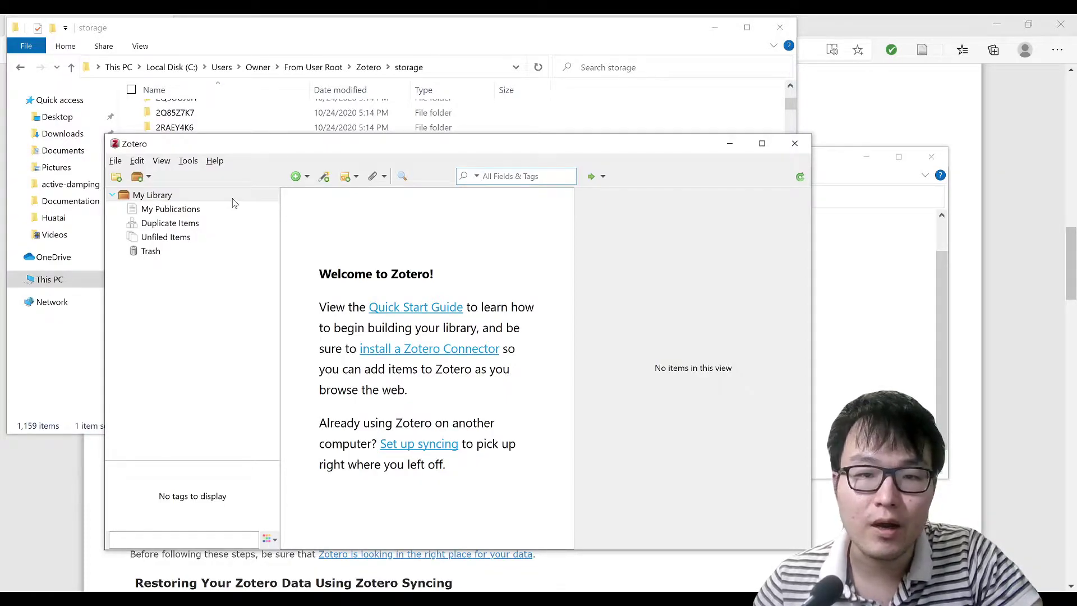
click(137, 160)
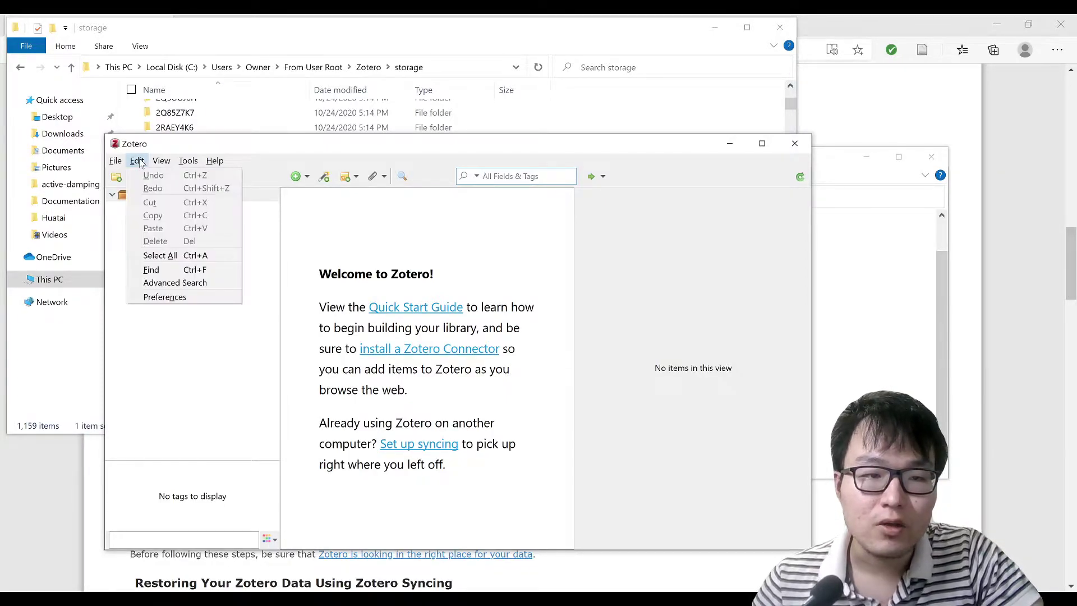
click(164, 297)
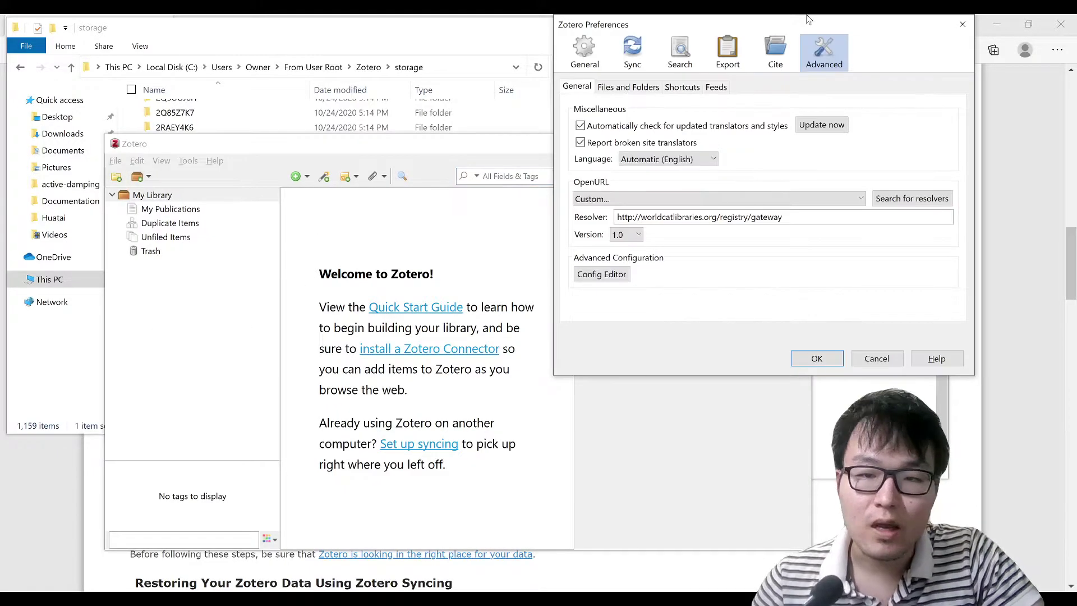
drag(810, 24, 476, 148)
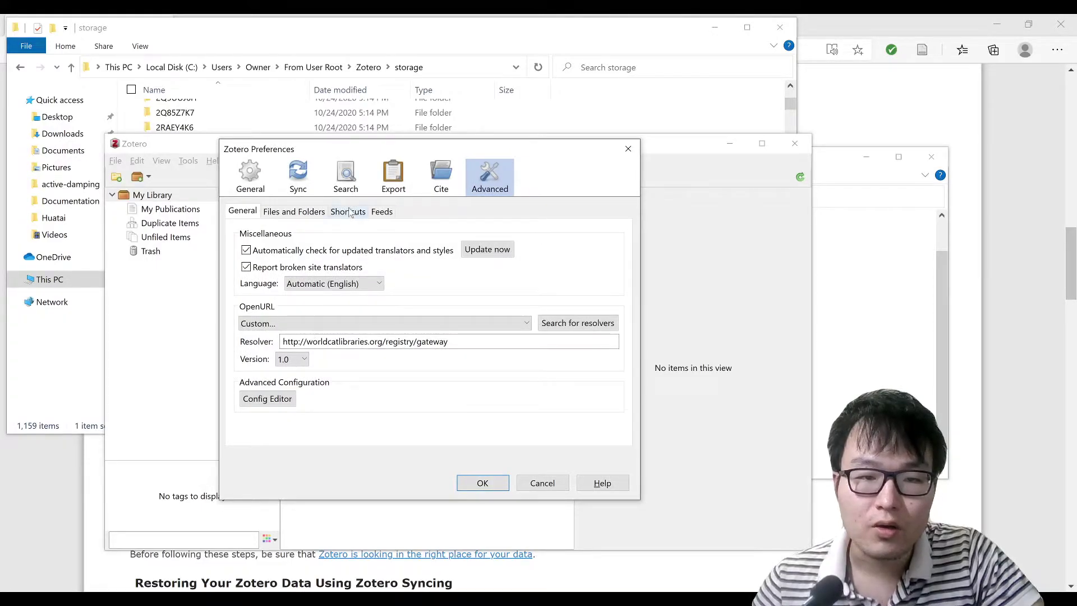
click(294, 214)
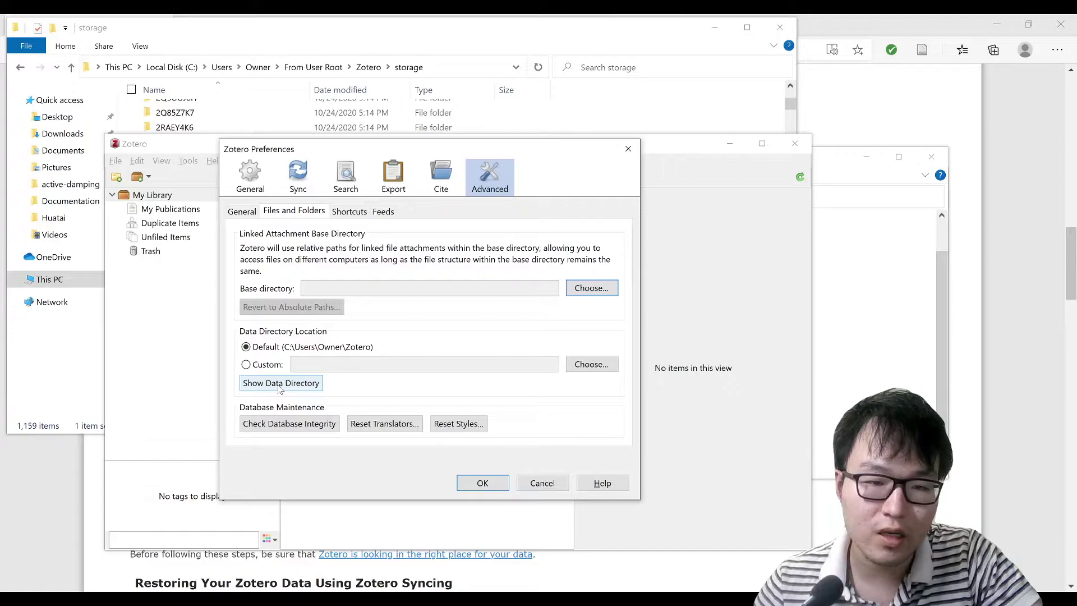
click(281, 385)
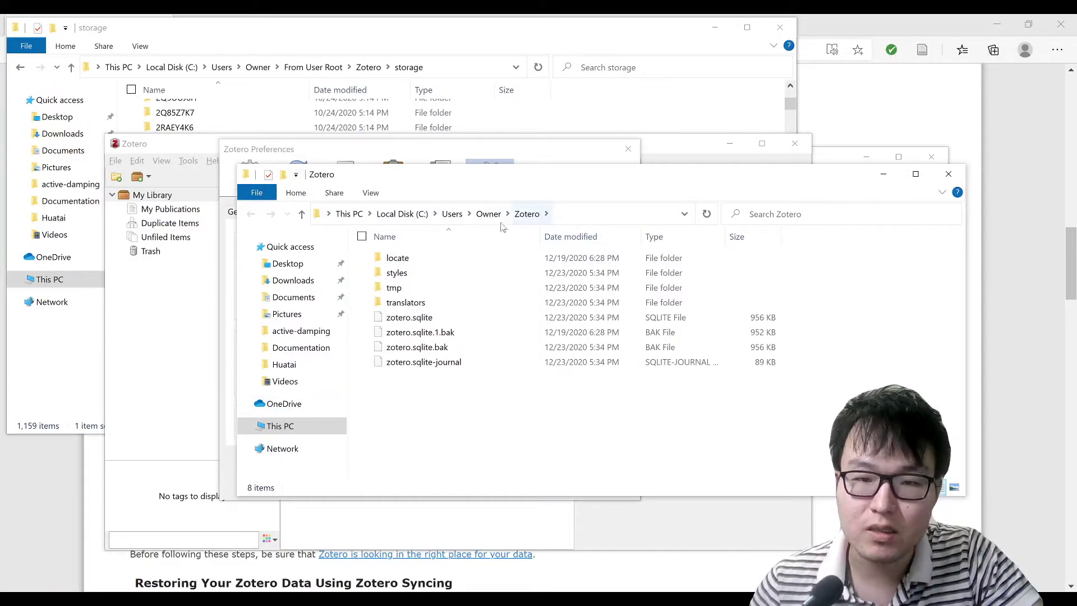
Go up to the Owner folder and close the main Zotero window
click(495, 219)
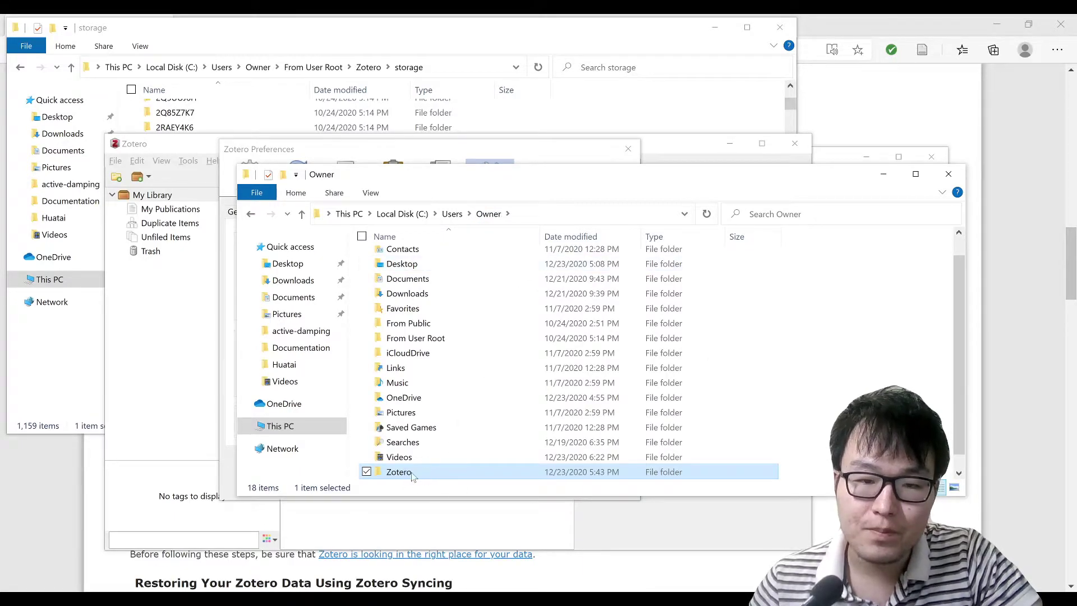
click(727, 148)
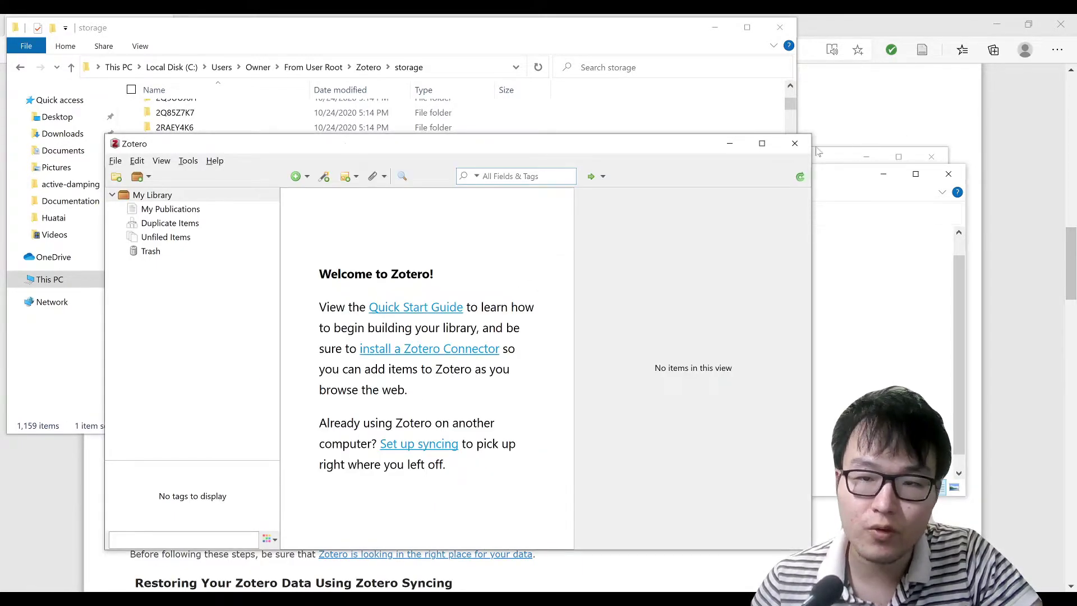
click(795, 143)
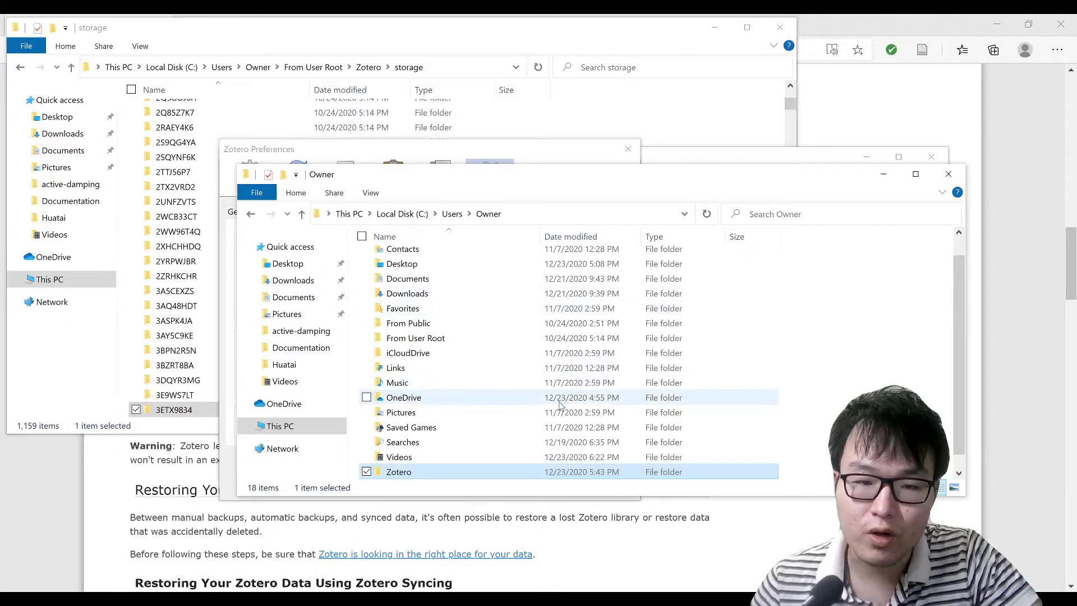
Rename the Zotero folder to Zotero-Old, closing Zotero Preferences so the rename succeeds
key(F2)
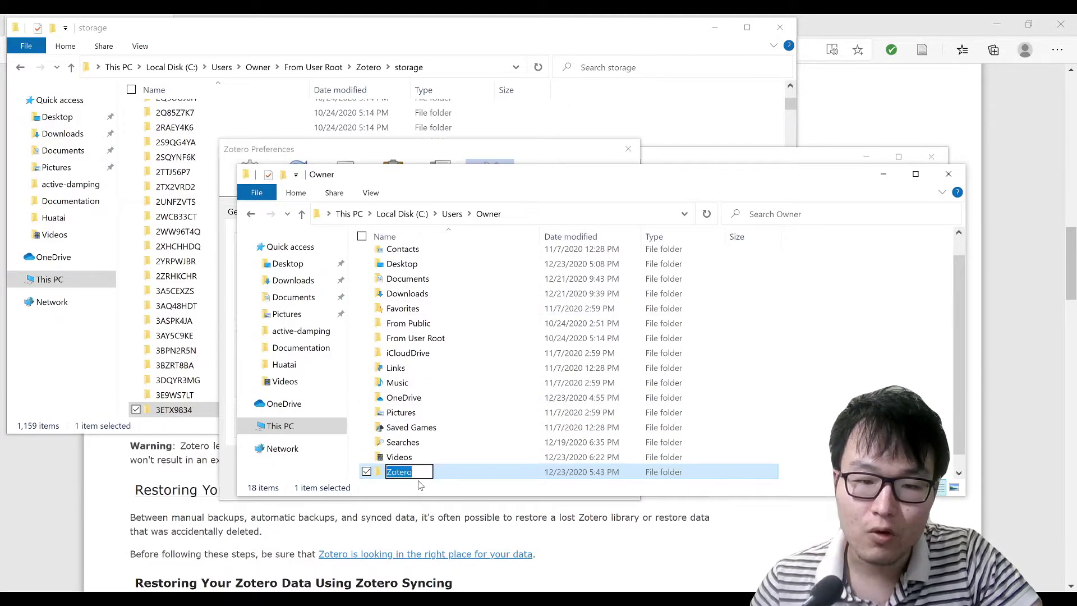
key(End)
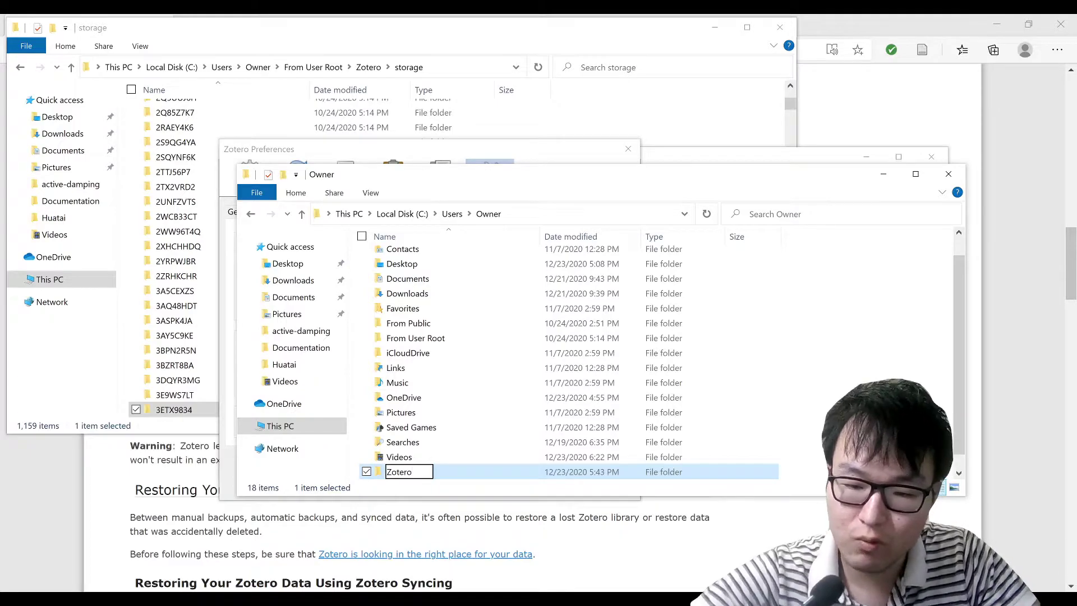
text(-)
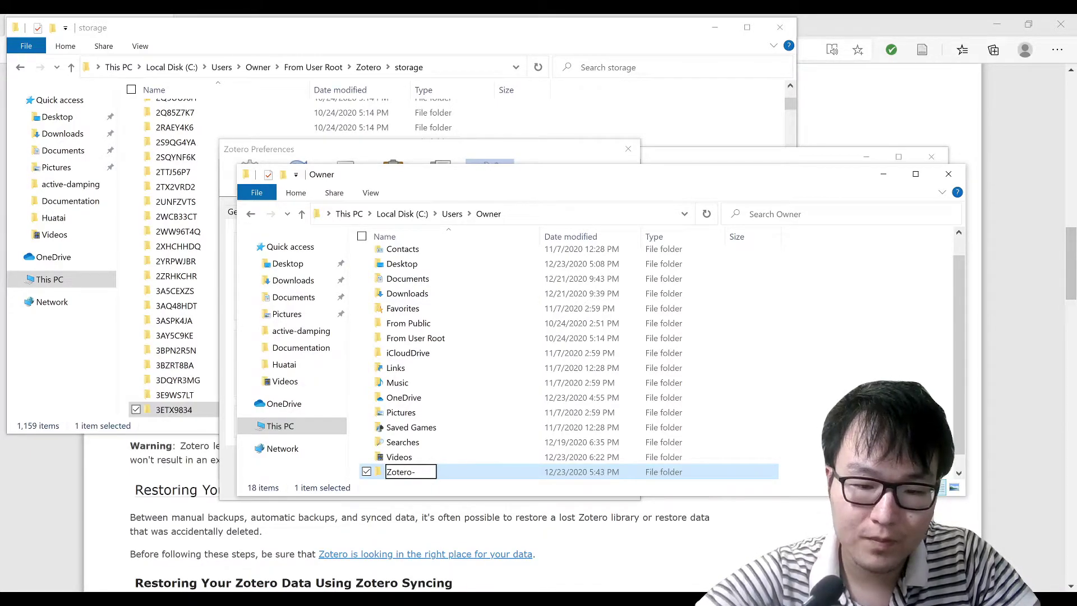
text(Old)
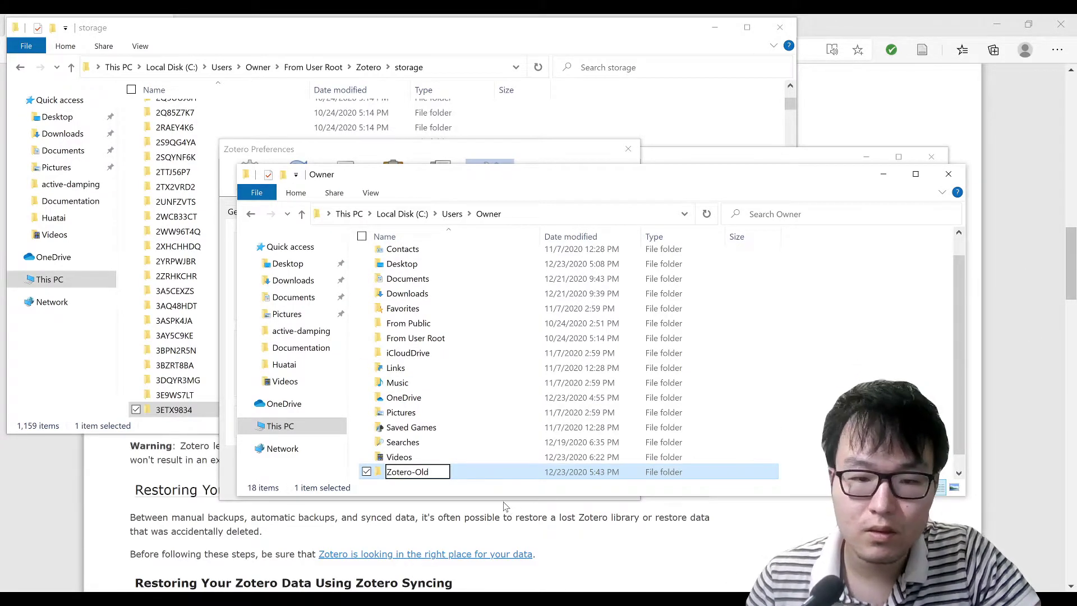
key(Return)
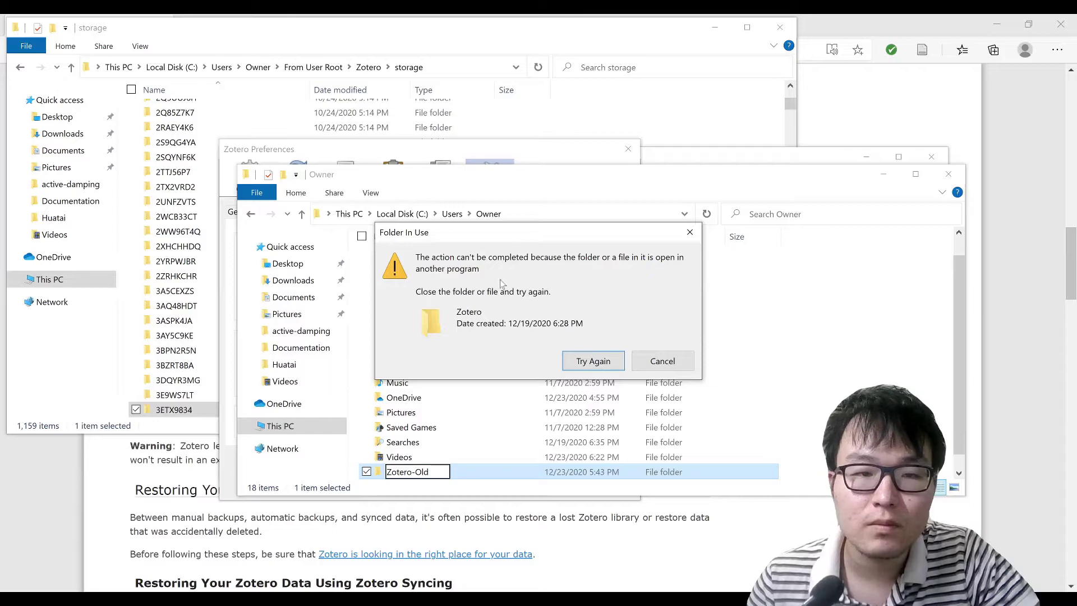
click(387, 149)
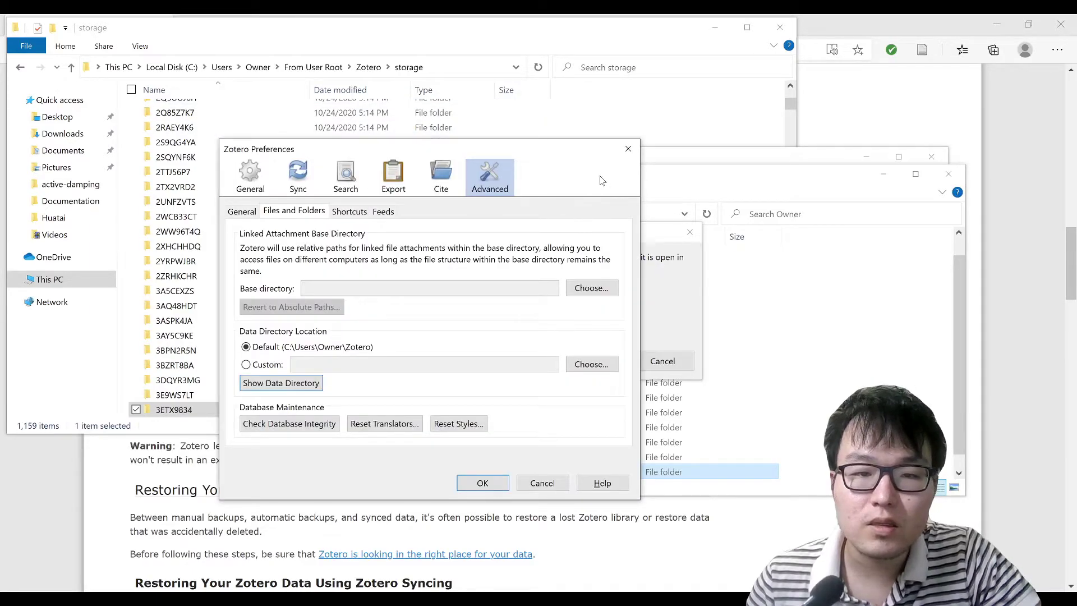
click(628, 148)
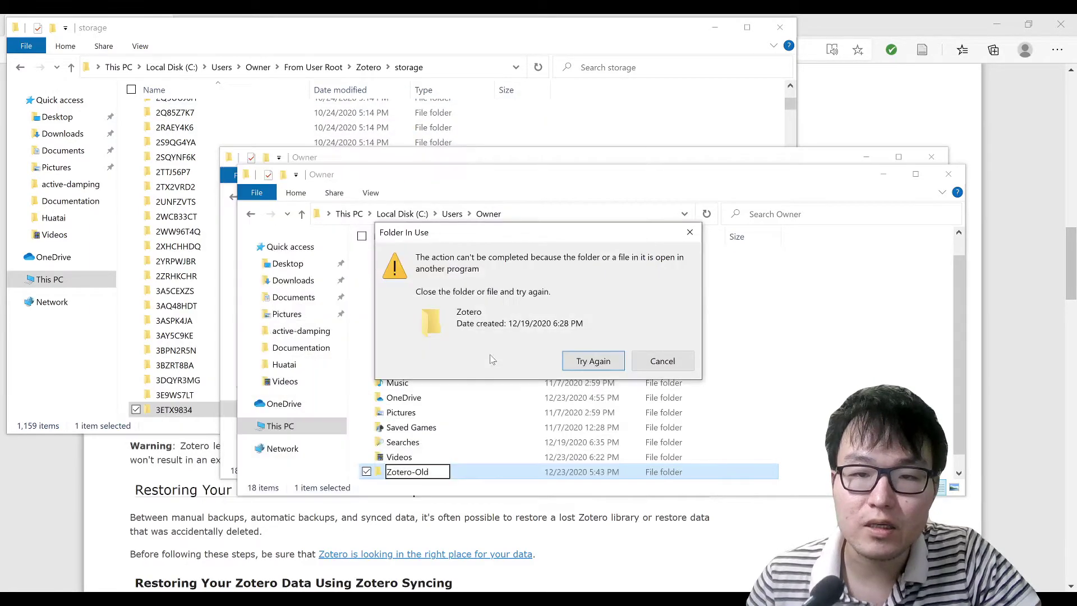
click(583, 361)
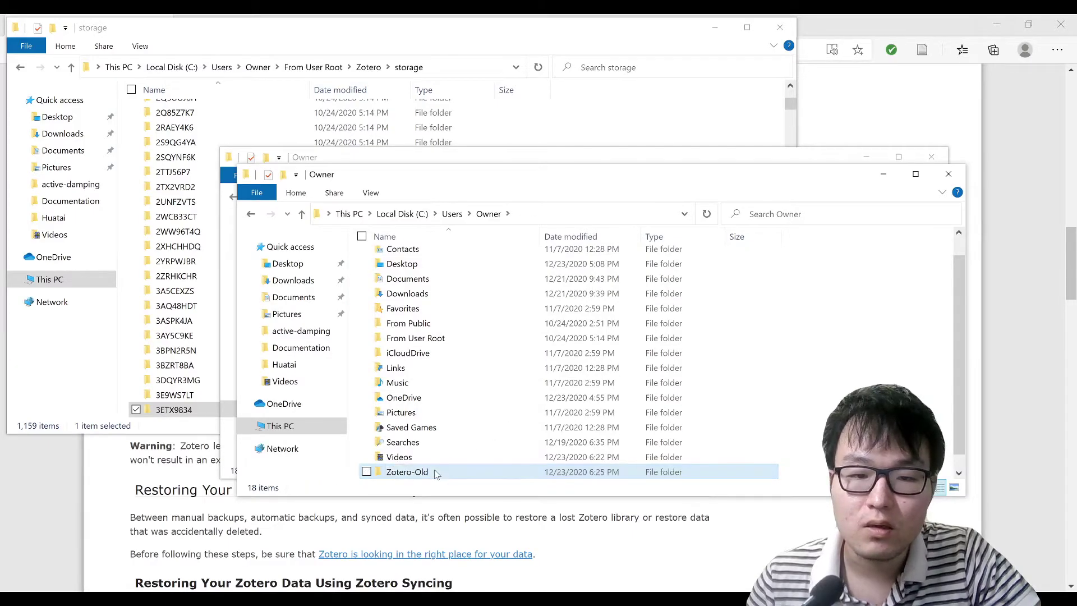
scroll(747, 311, down, 1)
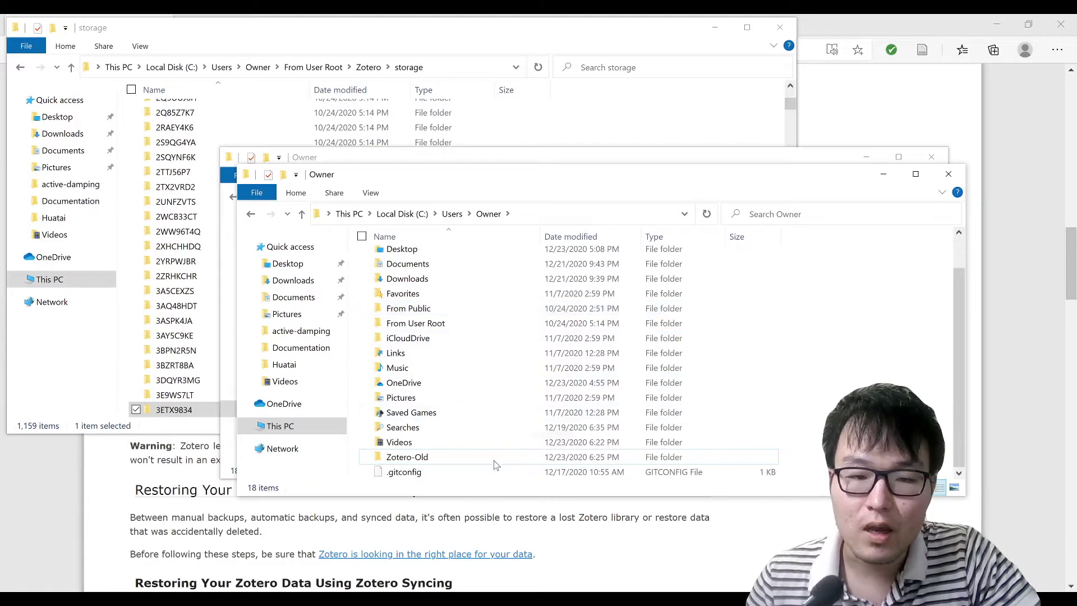
Move the backup Zotero folder from From User Root into Owner beside Zotero-Old
click(331, 158)
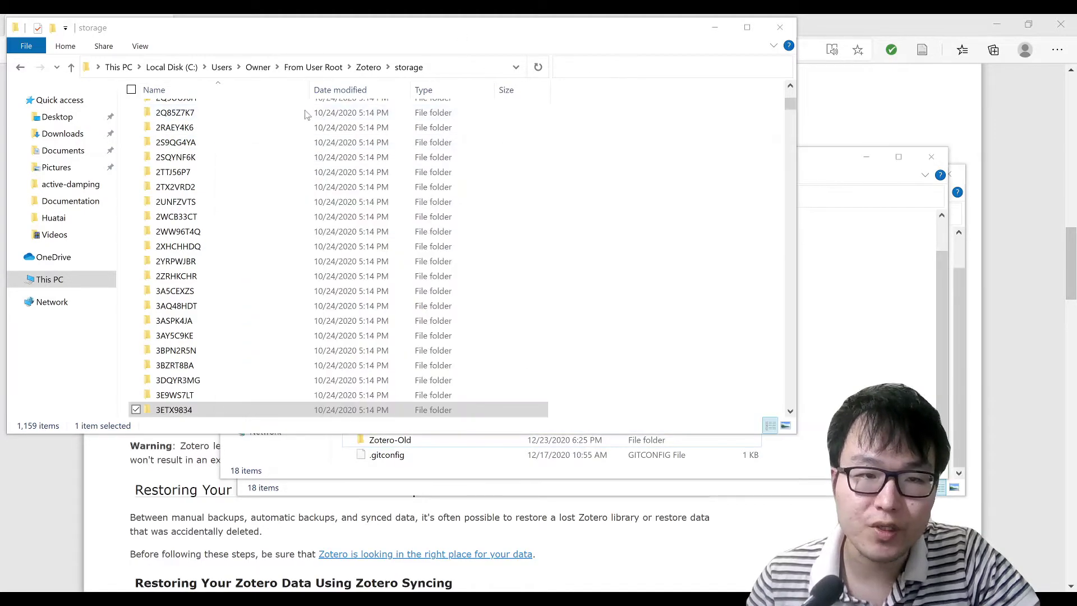
click(364, 73)
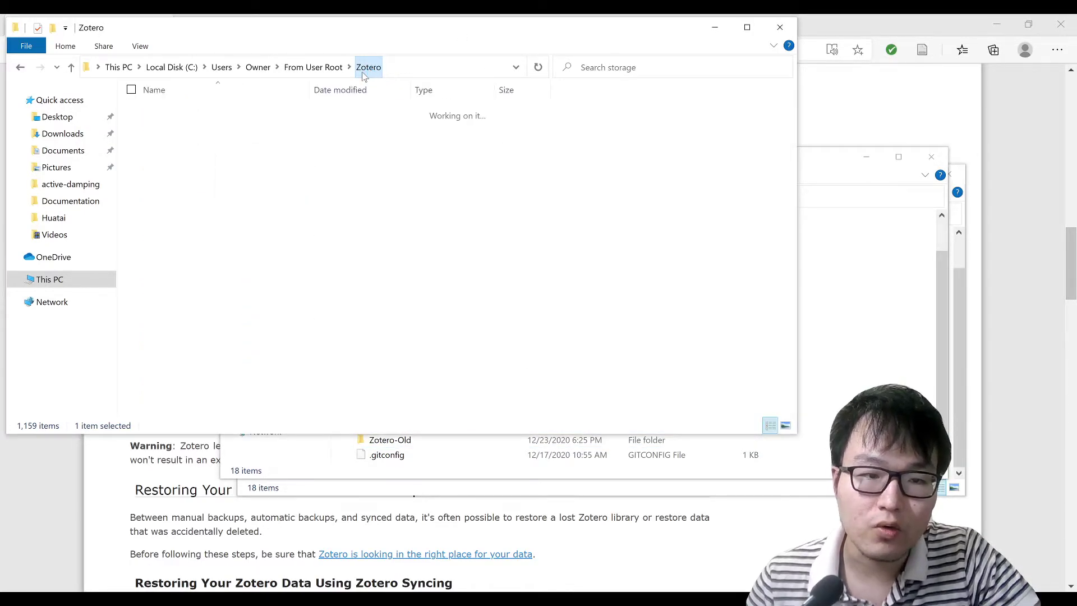
double_click(303, 106)
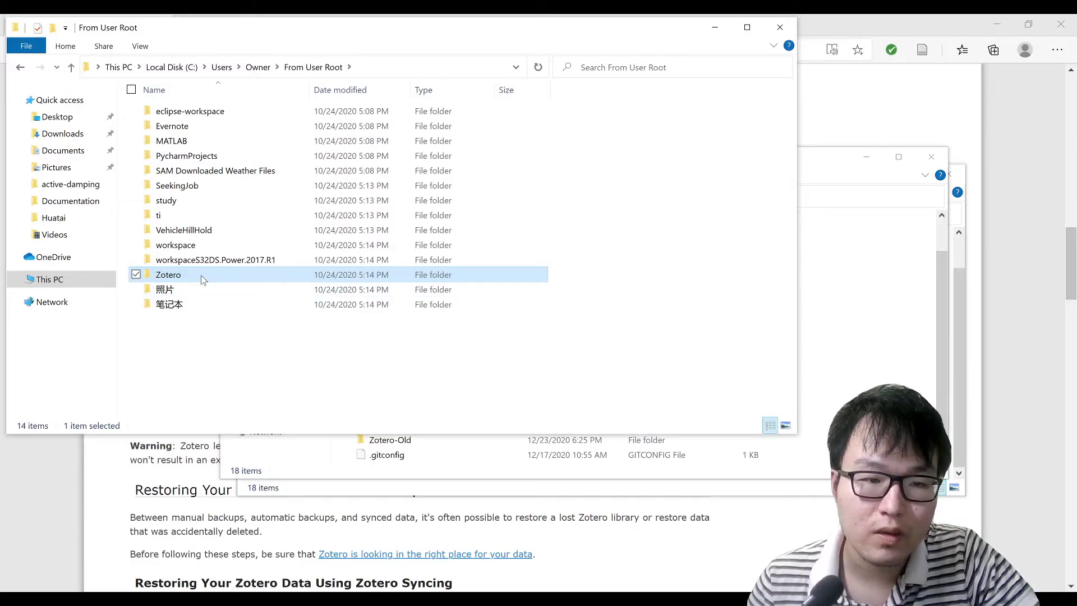
click(806, 294)
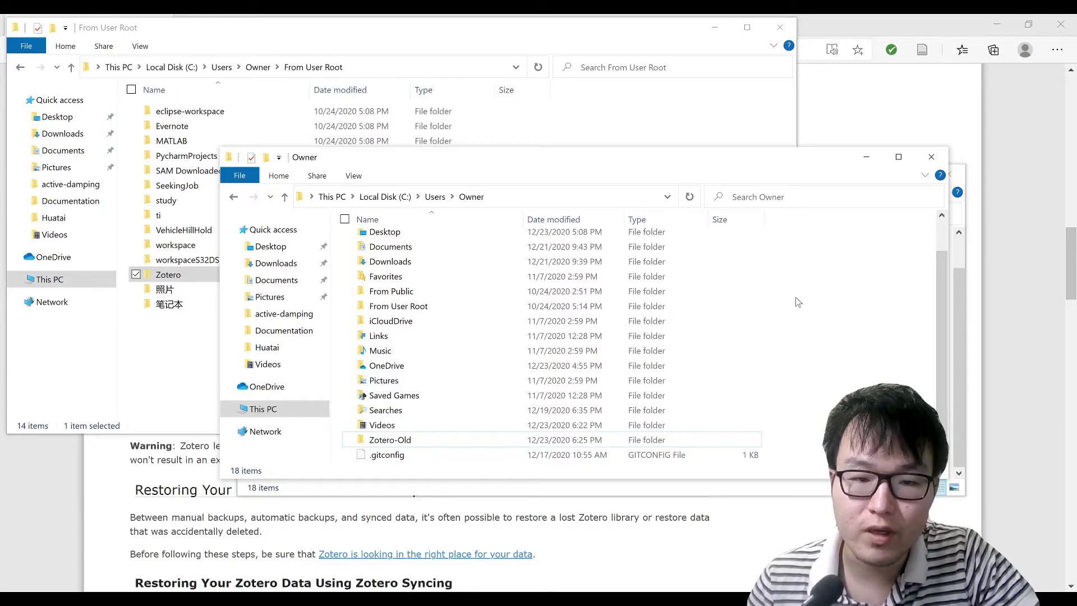
key(ctrl+v)
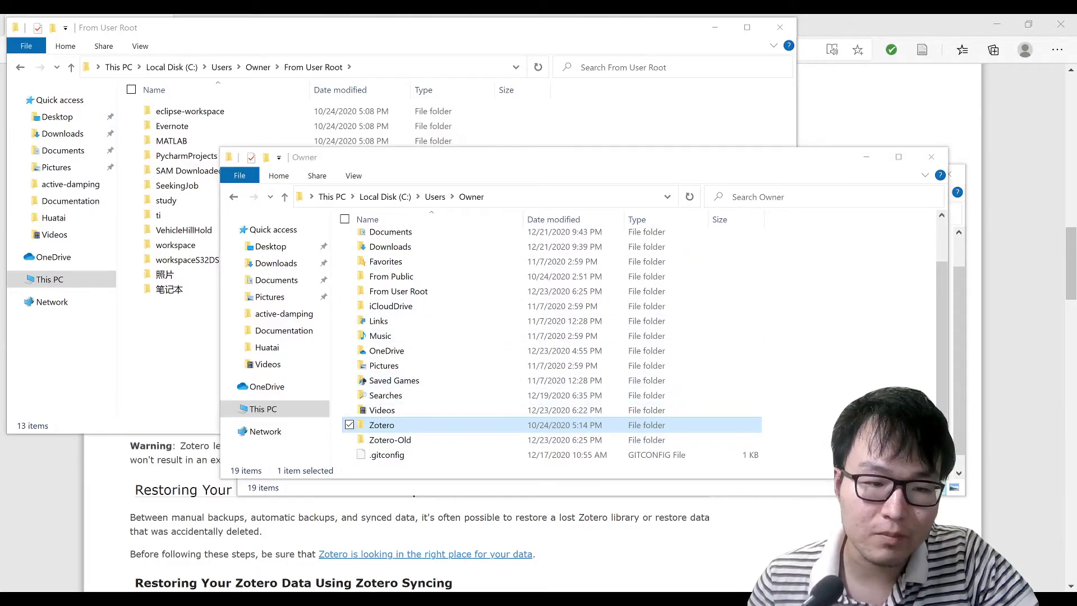
key(ctrl+n)
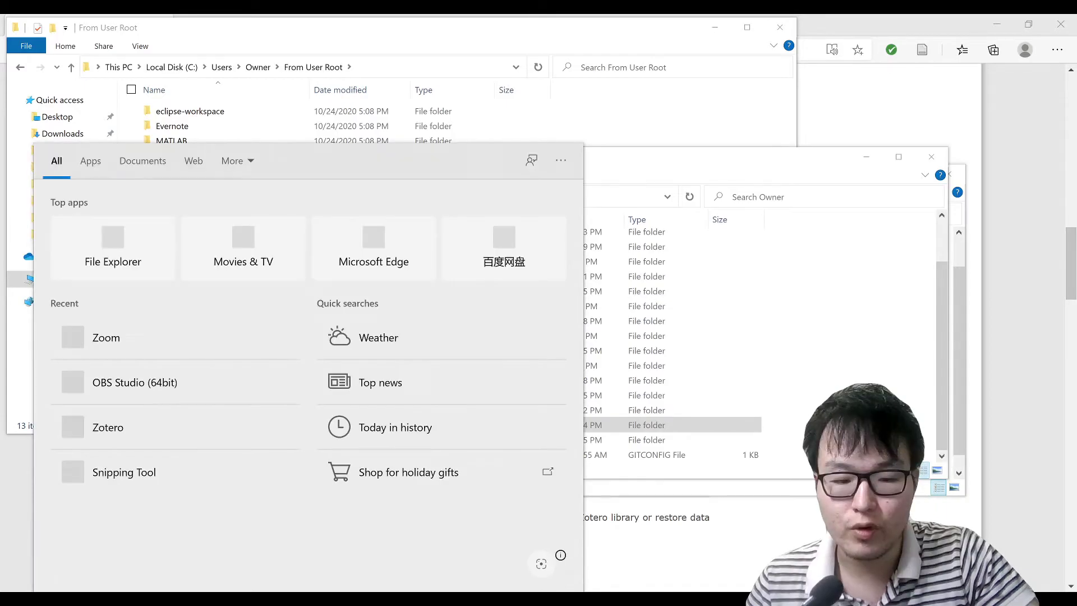
Search 'z' in the Start menu and launch Zotero from the Apps results
text(z)
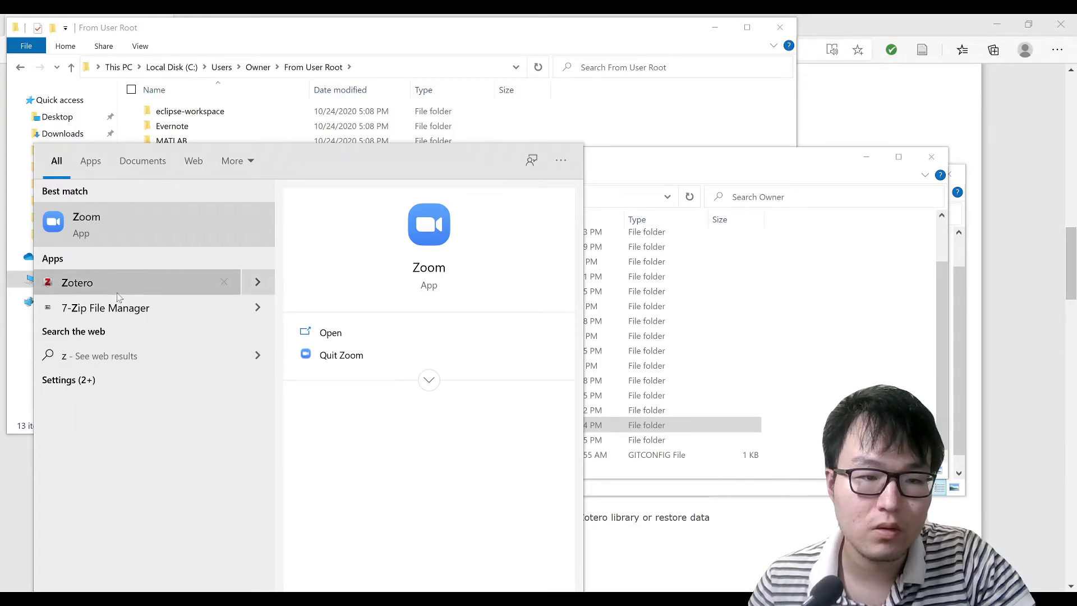
click(84, 282)
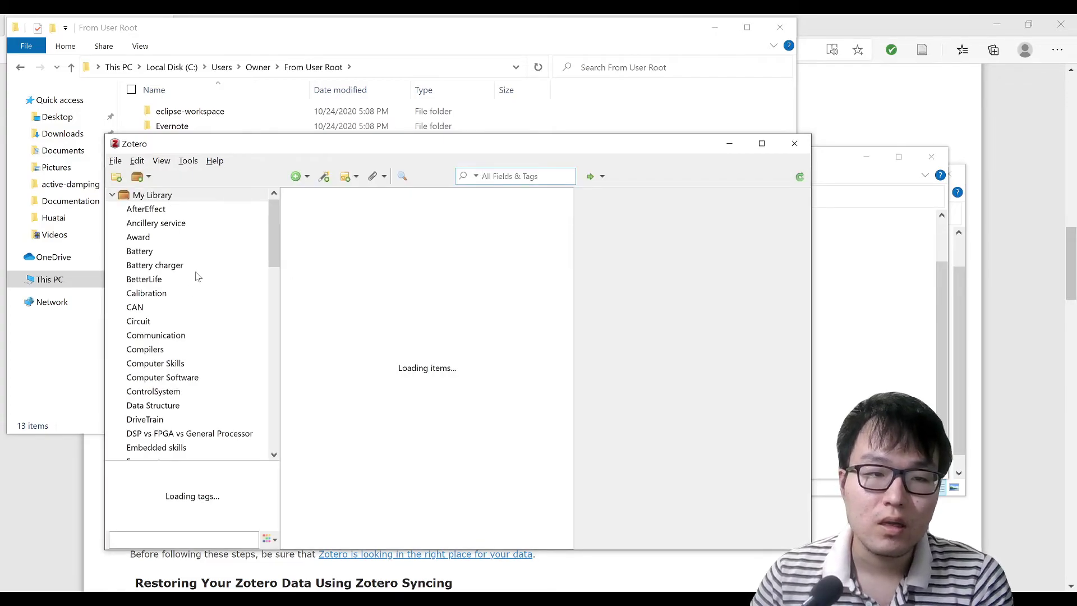
Scroll through the restored collection tree to confirm the library's 970 items loaded
scroll(202, 257, down, 1)
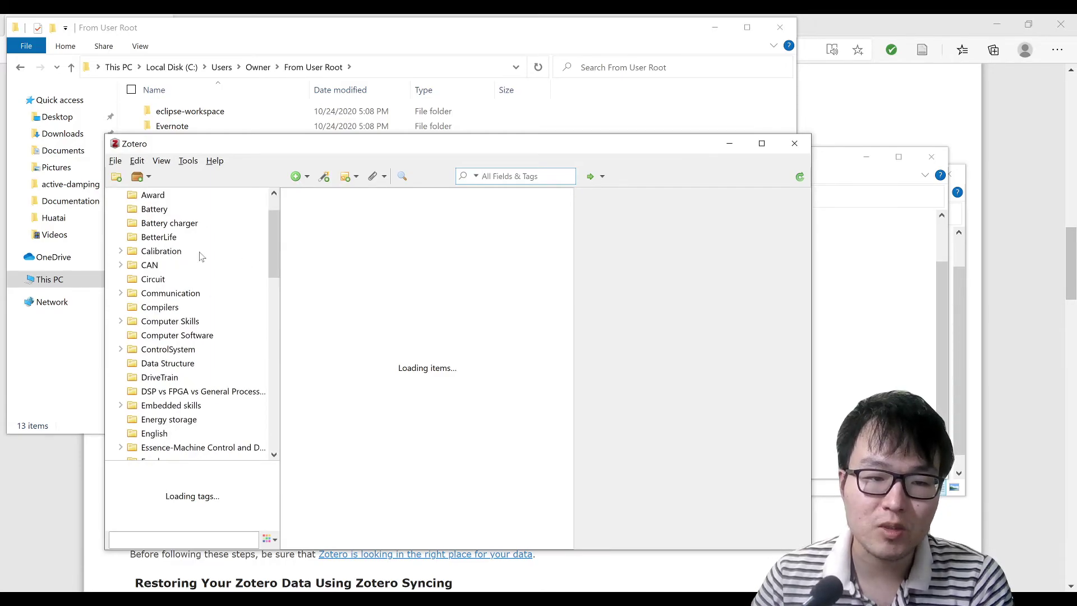
scroll(202, 256, down, 1)
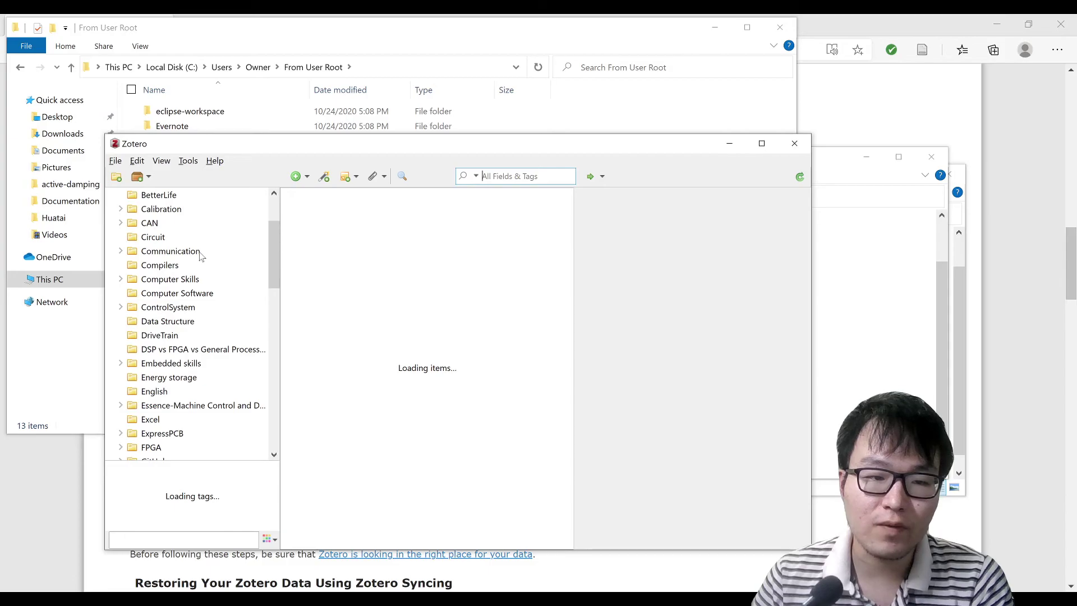
scroll(197, 400, down, 1)
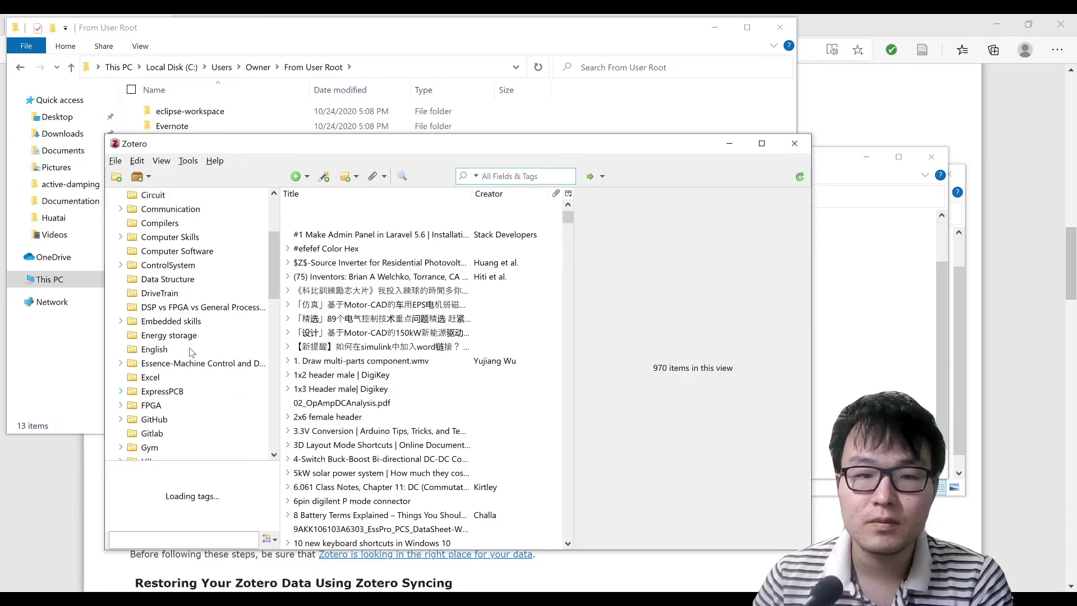